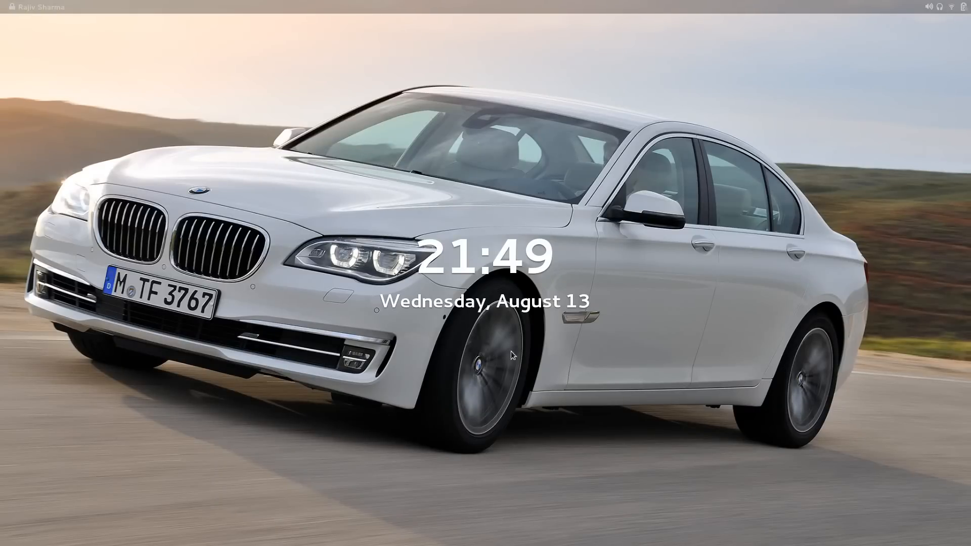
Raise the lock-screen shield to reach the password prompt and unlock the session
left_click_drag(622, 372, 612, 286)
mouse_move(549, 447)
left_mouse_down()
mouse_move(571, 356)
mouse_move(586, 170)
left_mouse_up()
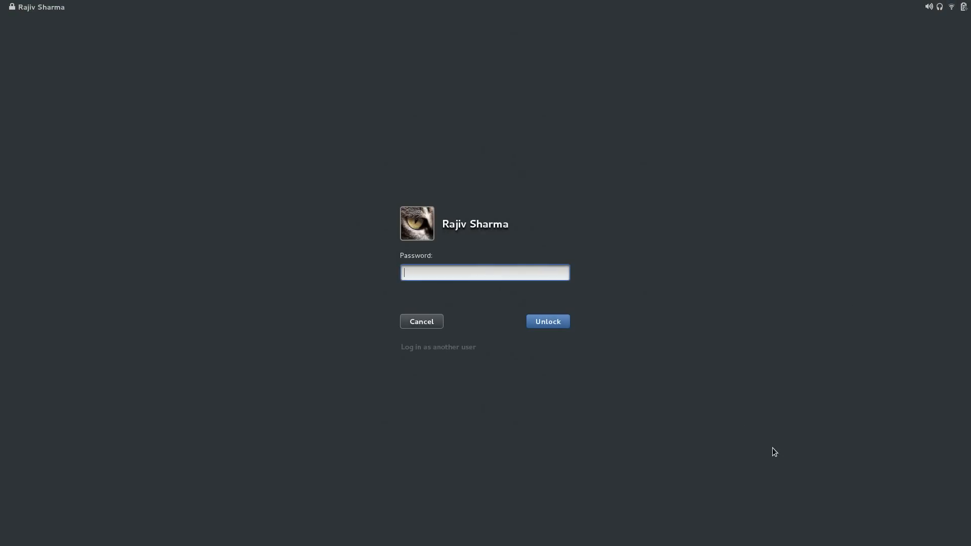
type("••")
key("Return")
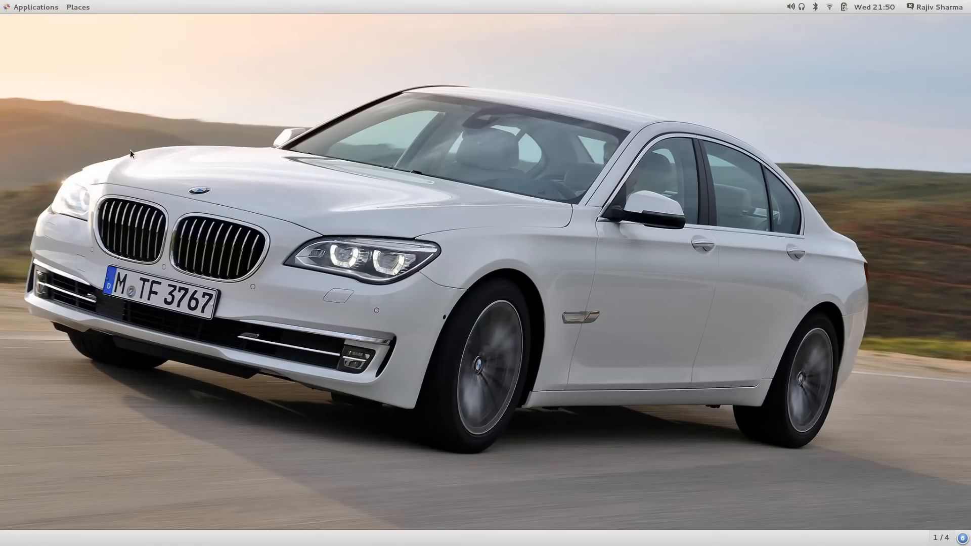
Browse the Applications and Places menus, then reopen Applications to reach Activities Overview
left_click(24, 9)
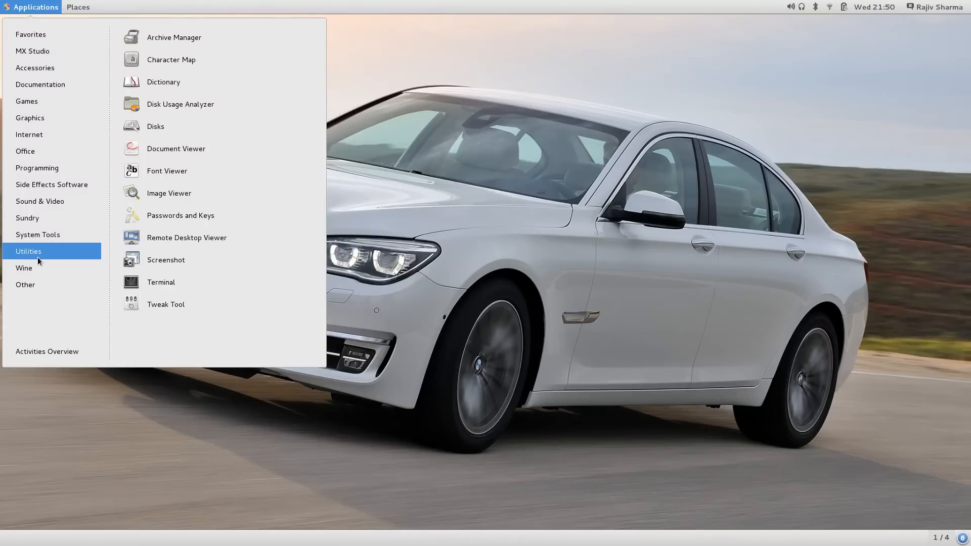
left_click(78, 8)
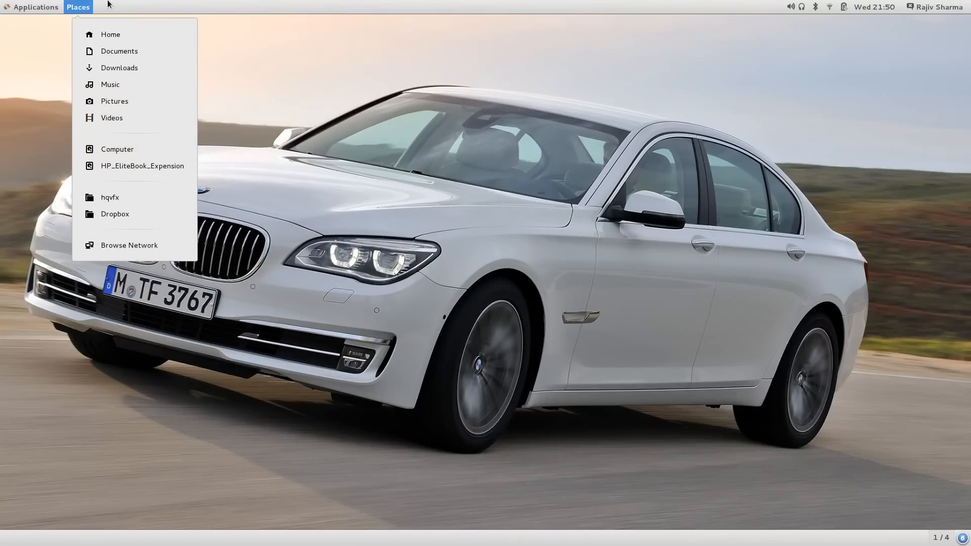
left_click(126, 7)
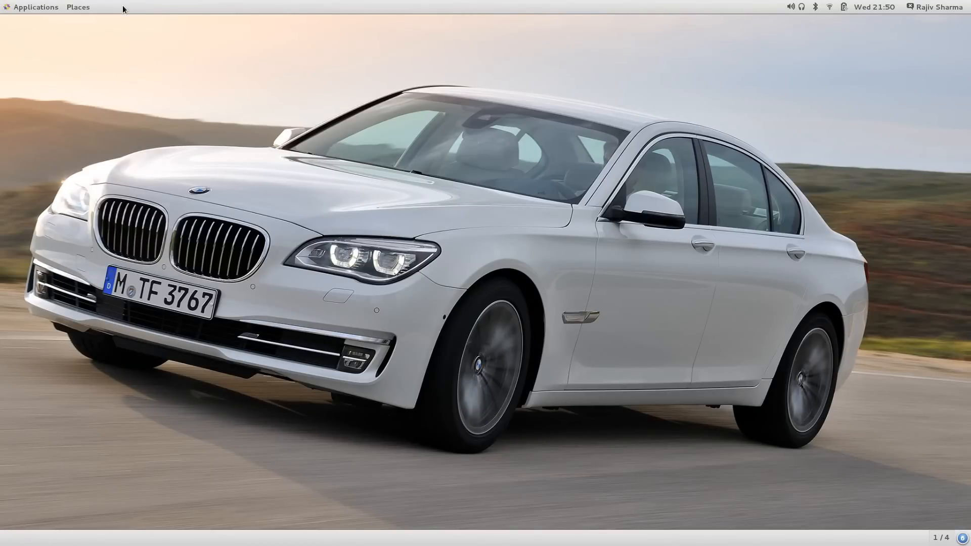
left_click(29, 9)
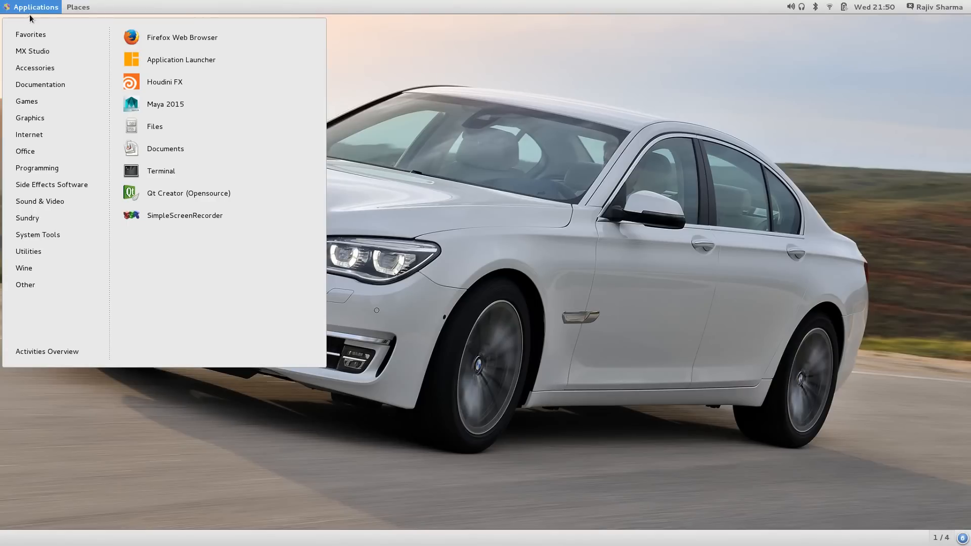
left_click(50, 352)
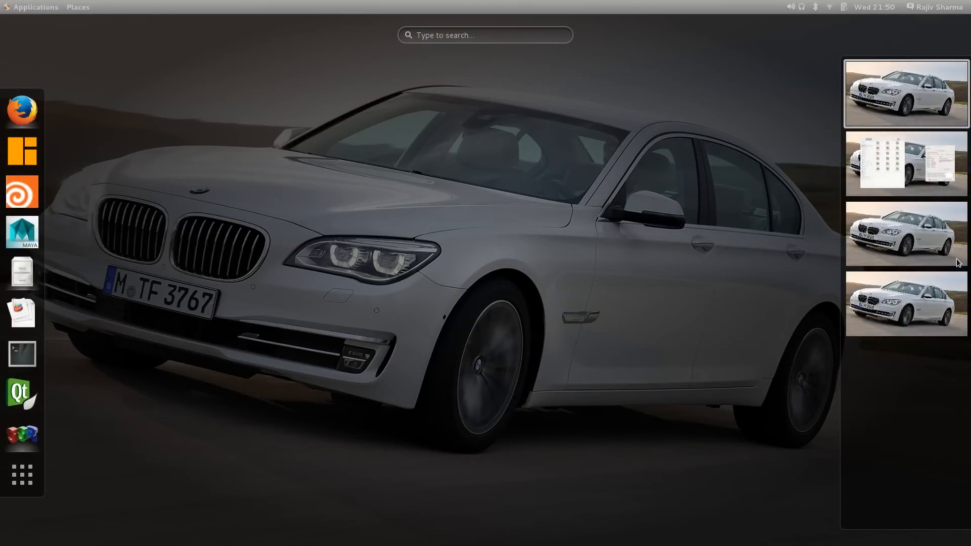
left_click(926, 164)
left_click(919, 231)
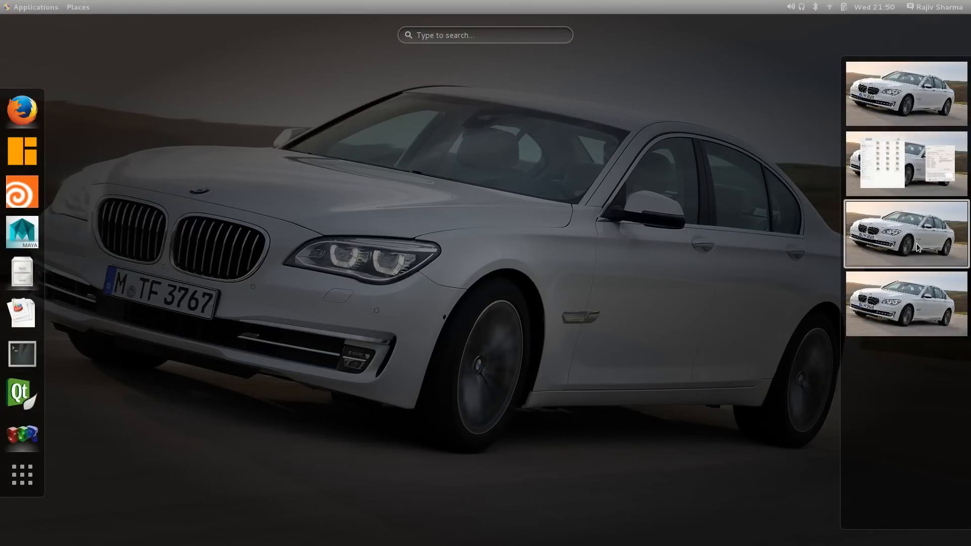
left_click(903, 280)
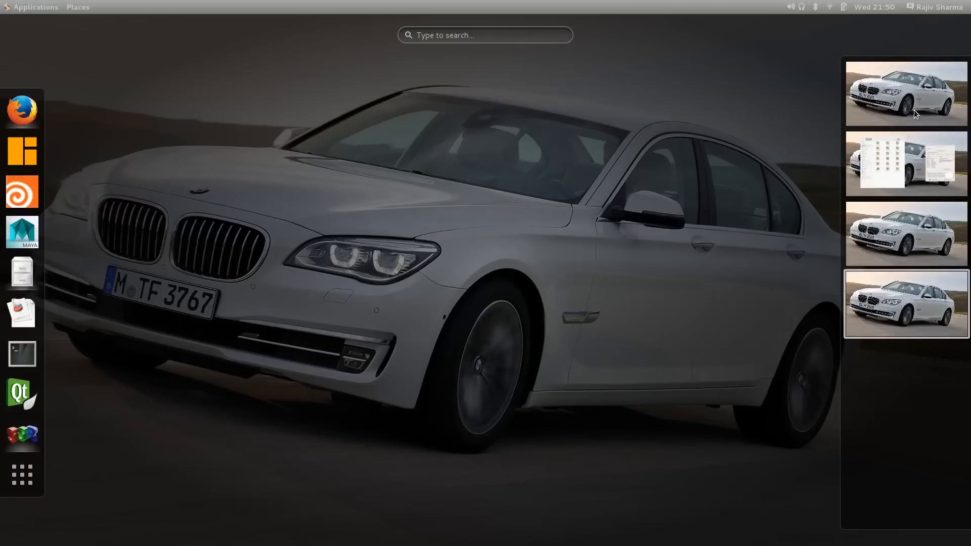
left_click(917, 145)
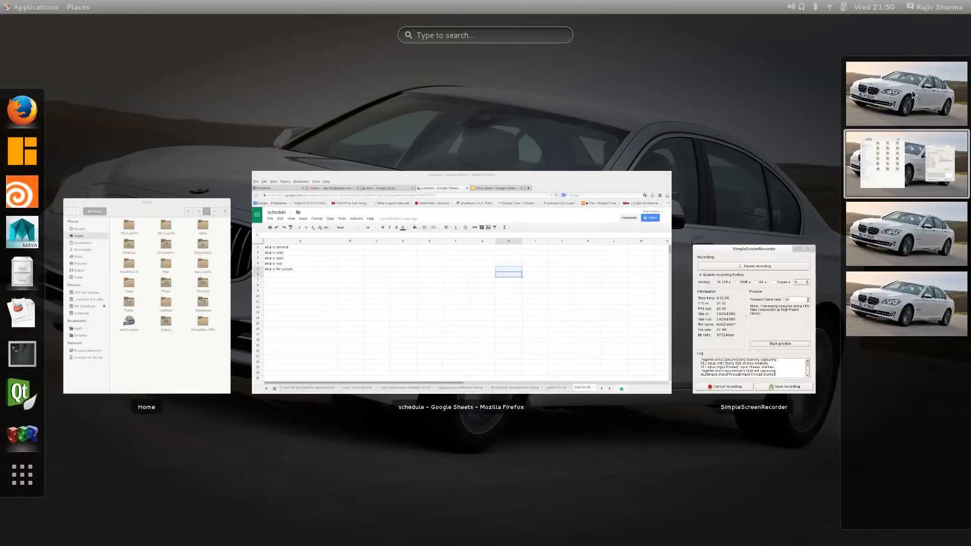
left_click(912, 89)
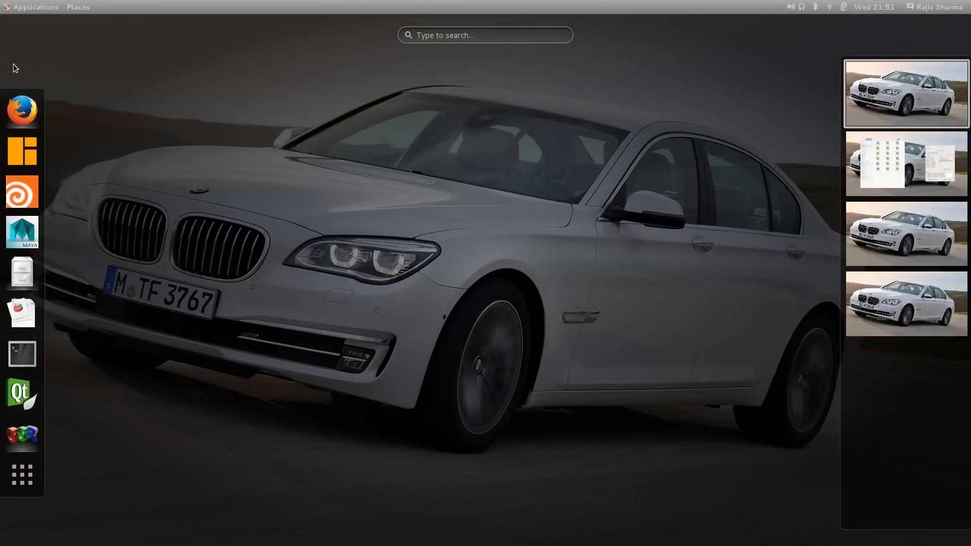
left_click(17, 489)
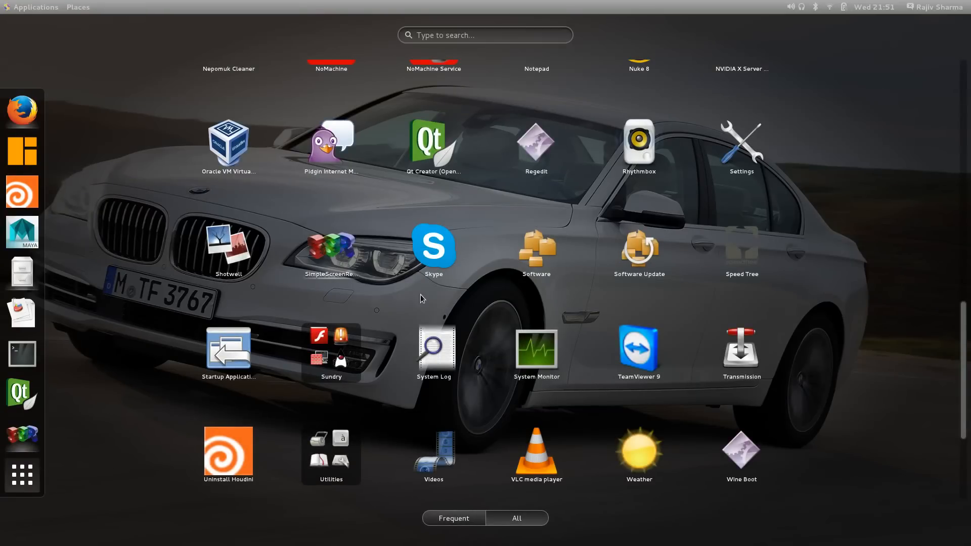
scroll(540, 284, "up", 3)
scroll(537, 277, "up", 3)
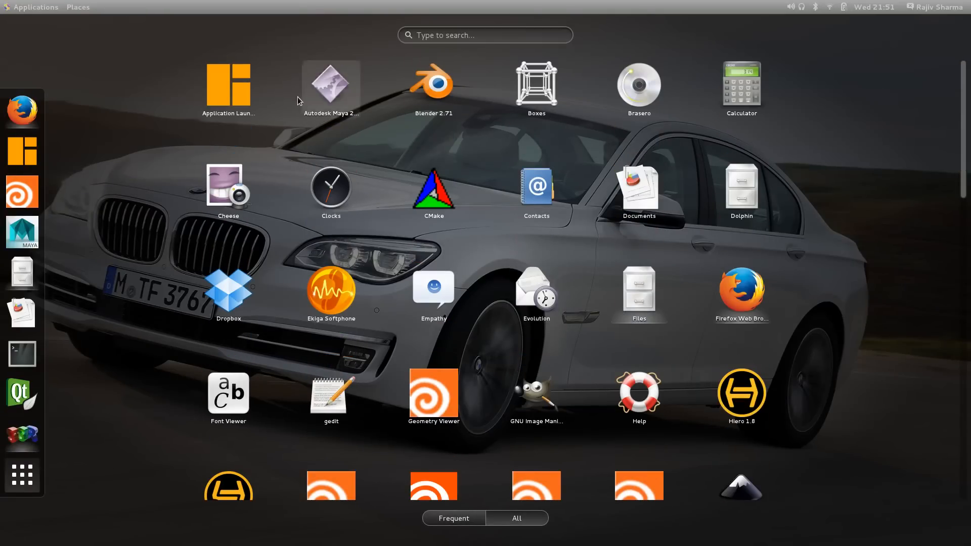
scroll(817, 239, "down", 2)
scroll(817, 237, "down", 2)
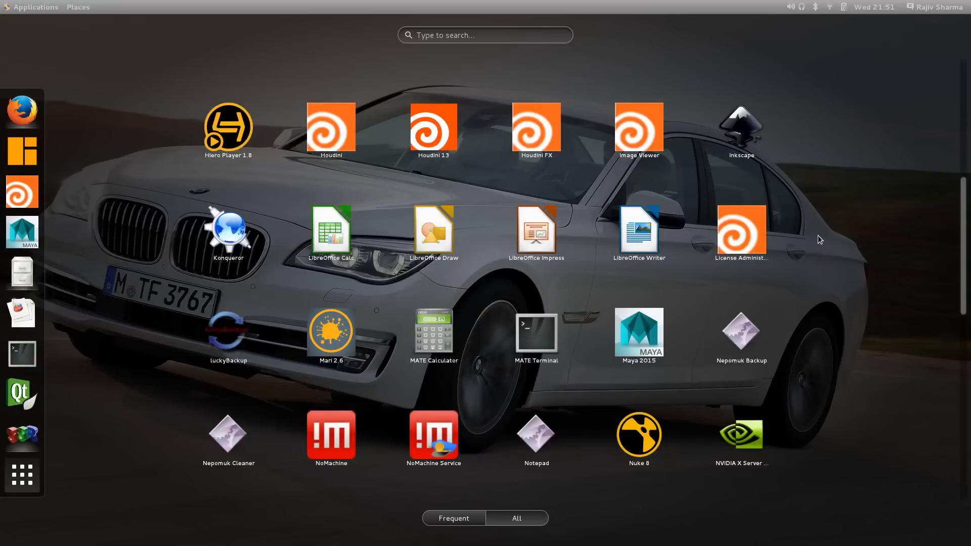
scroll(791, 210, "up", 1)
scroll(790, 210, "up", 2)
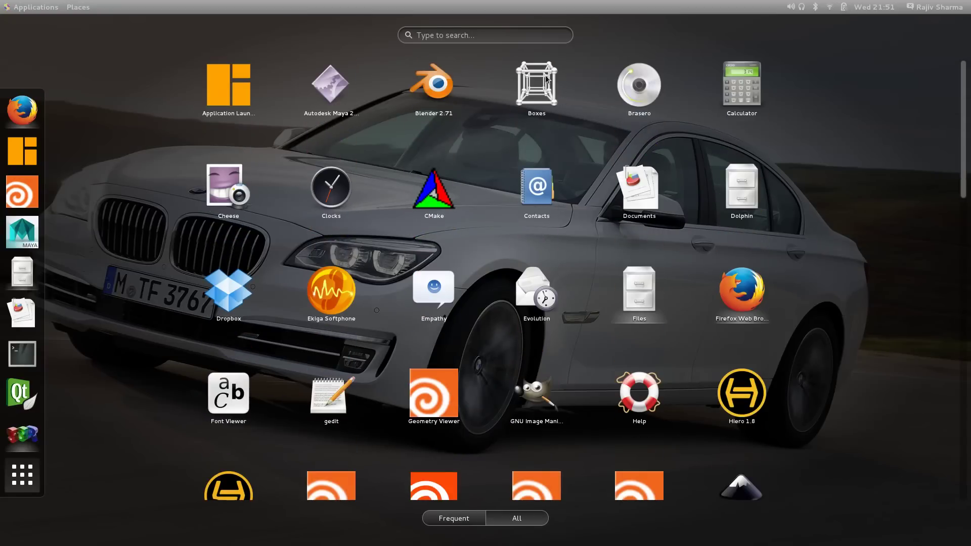
left_click(479, 38)
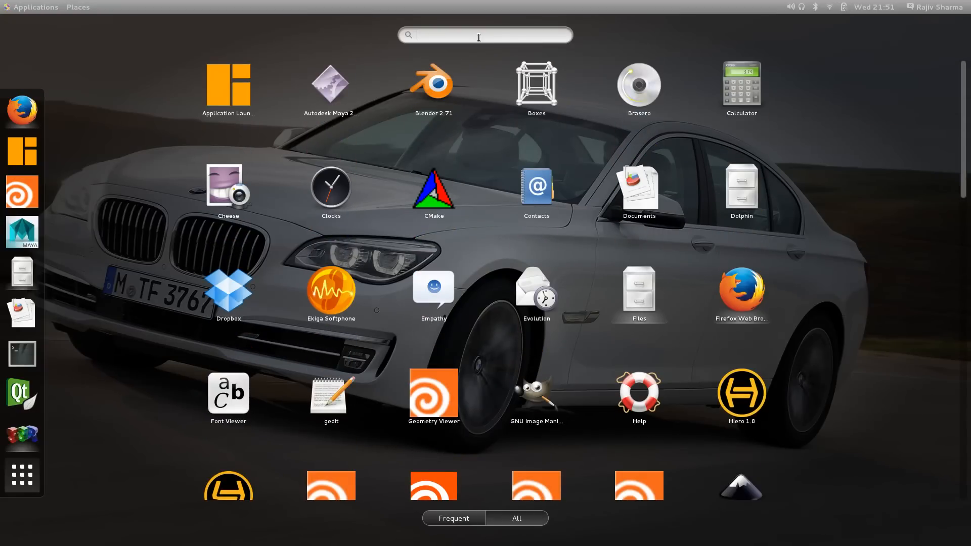
type("vlc")
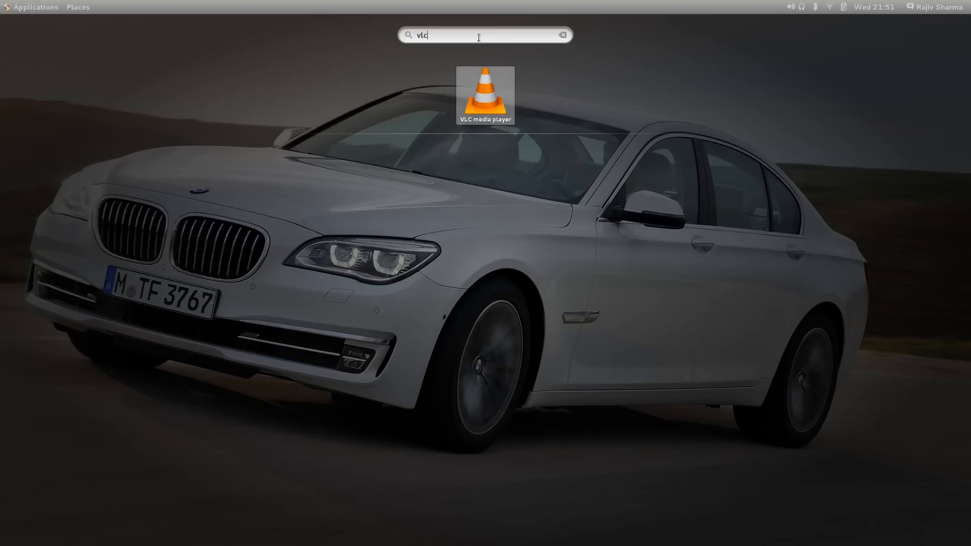
key("BackSpace")
key("BackSpace")
key("BackSpace")
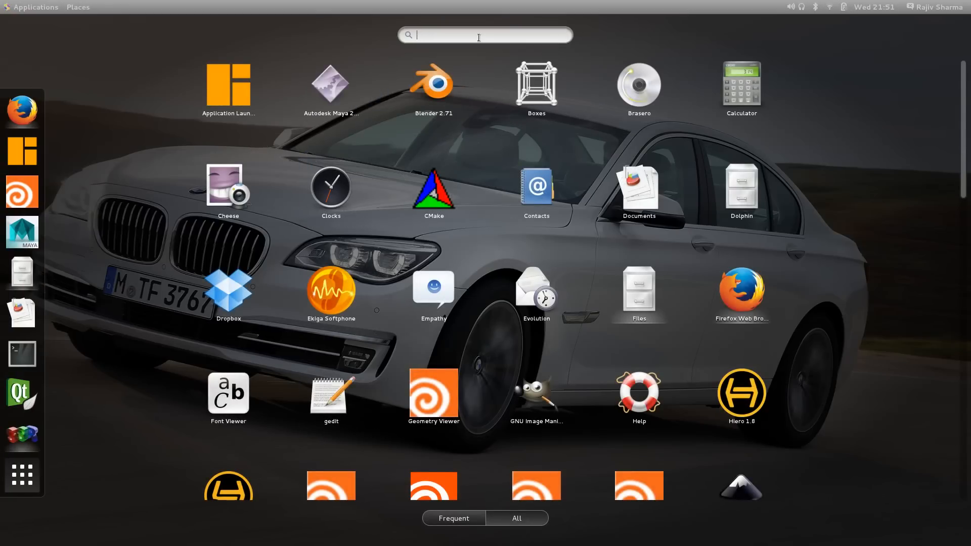
left_click(30, 479)
Leave the overview and browse the Computer root folder in Files from the Places menu
left_click(377, 324)
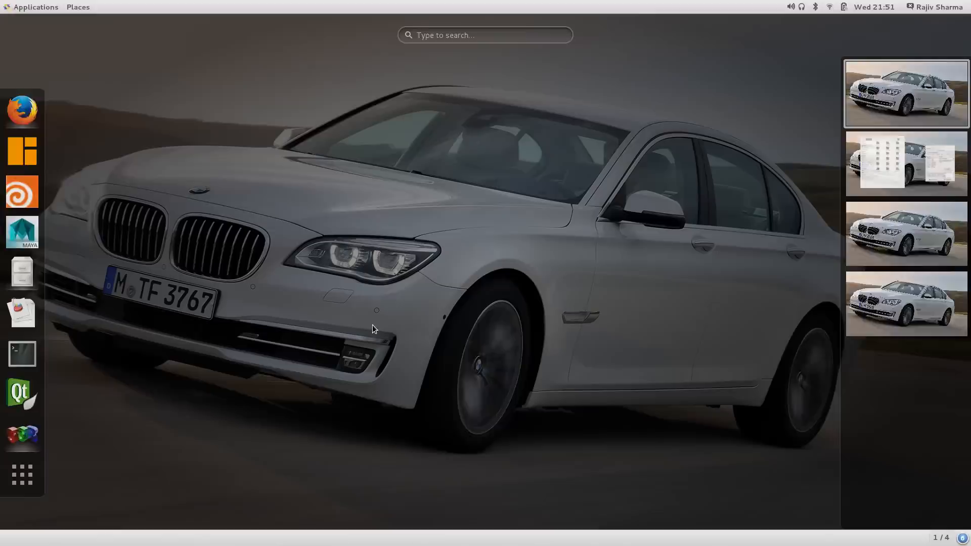
left_click(83, 6)
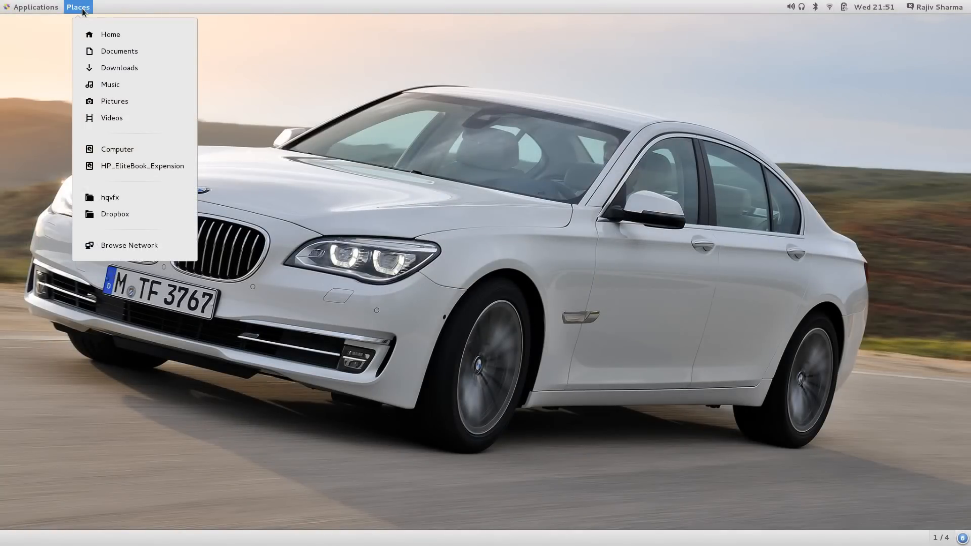
left_click(123, 154)
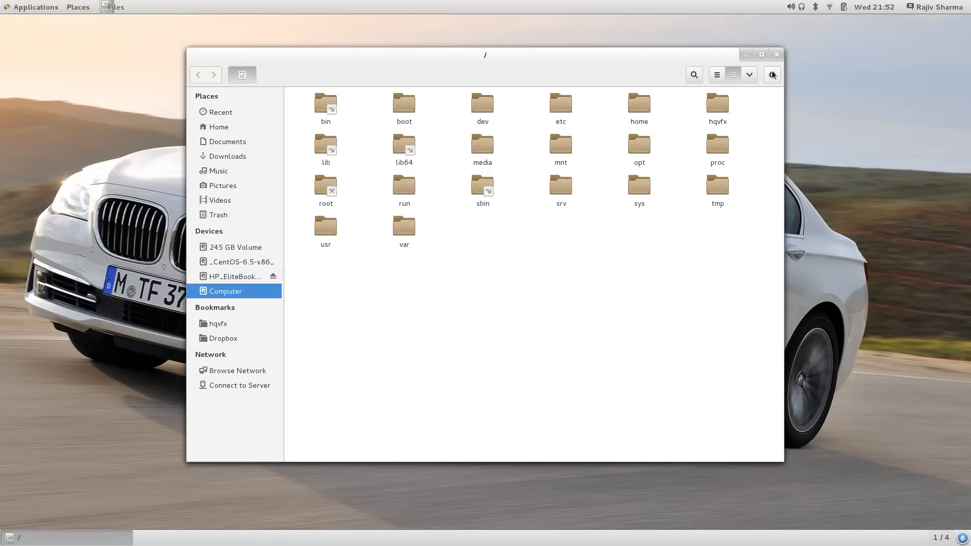
Briefly add and close a second root-folder tab, then clear the 'samba' search query
left_click(756, 76)
left_click(774, 91)
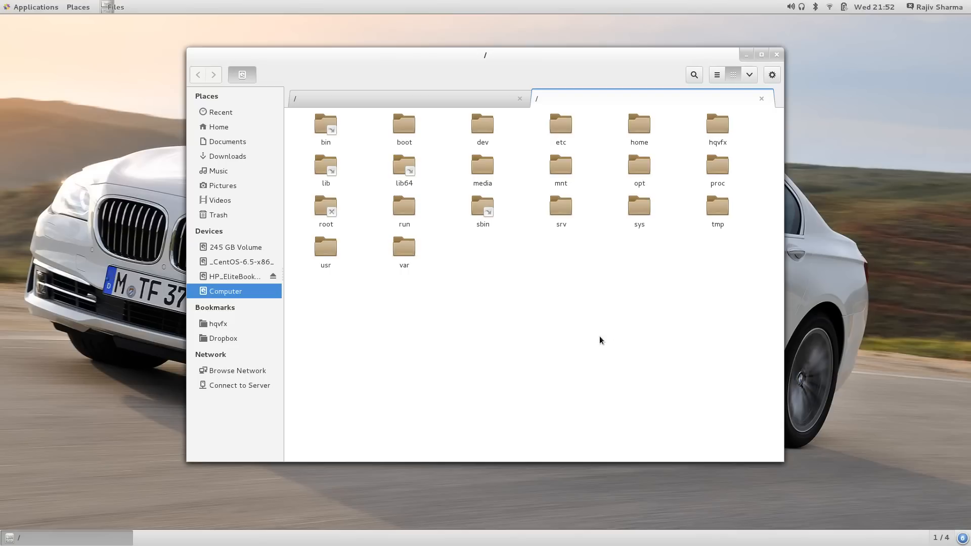
left_click(761, 98)
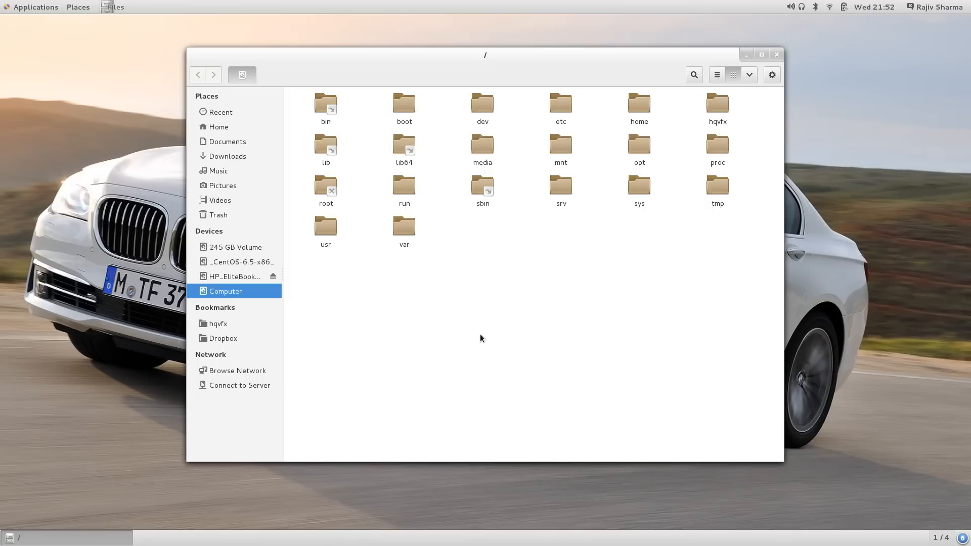
type("sa")
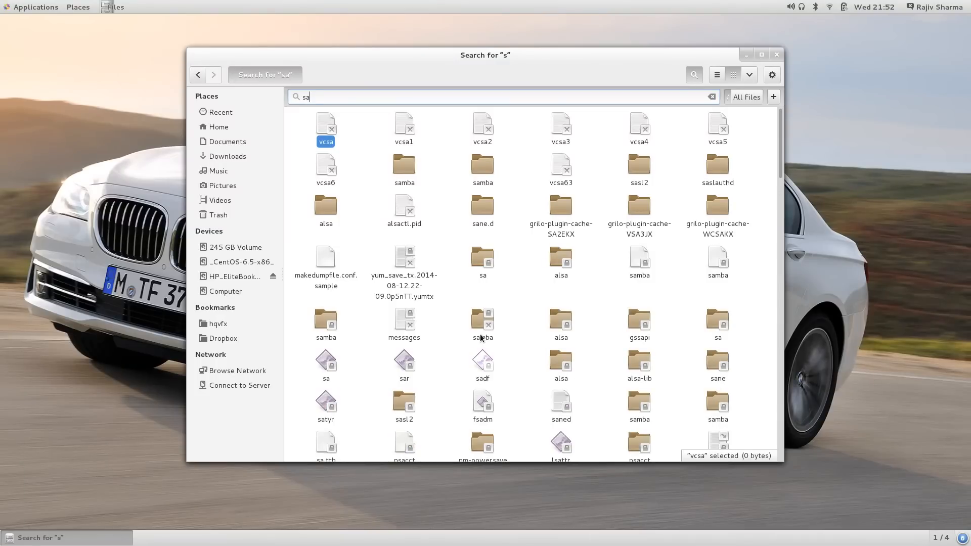
type("mba")
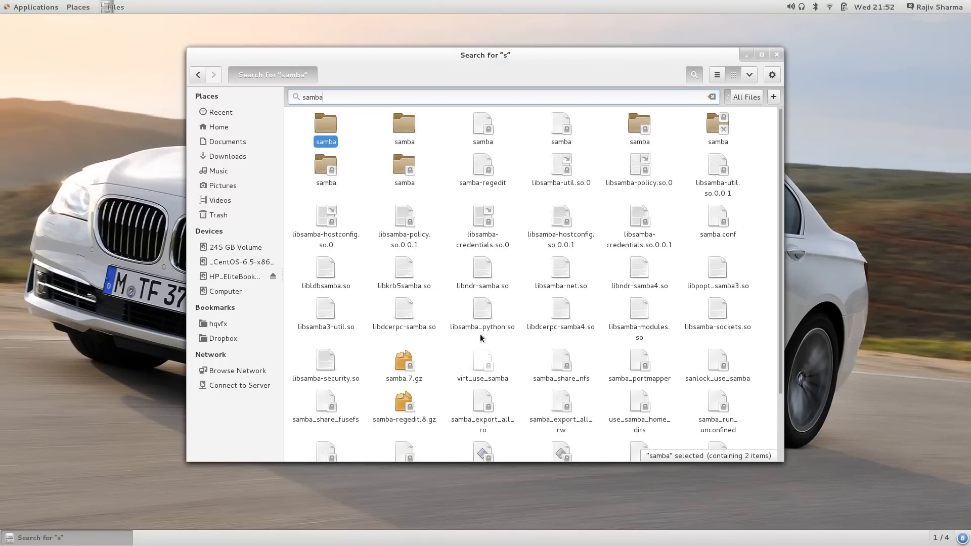
key("BackSpace")
key("BackSpace")
key("BackSpace")
key("BackSpace")
key("BackSpace")
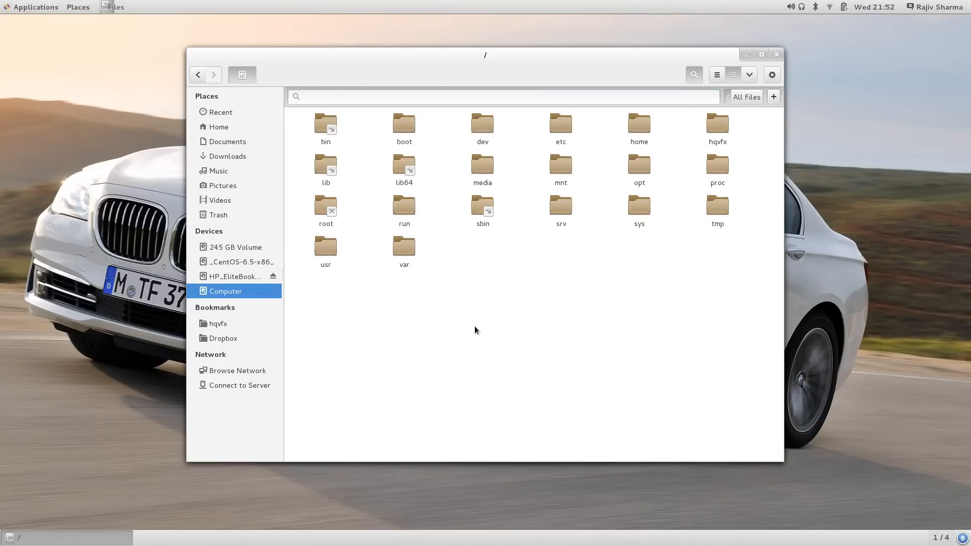
Close Files and check the volume, Bluetooth and wireless network tray menus
left_click(778, 55)
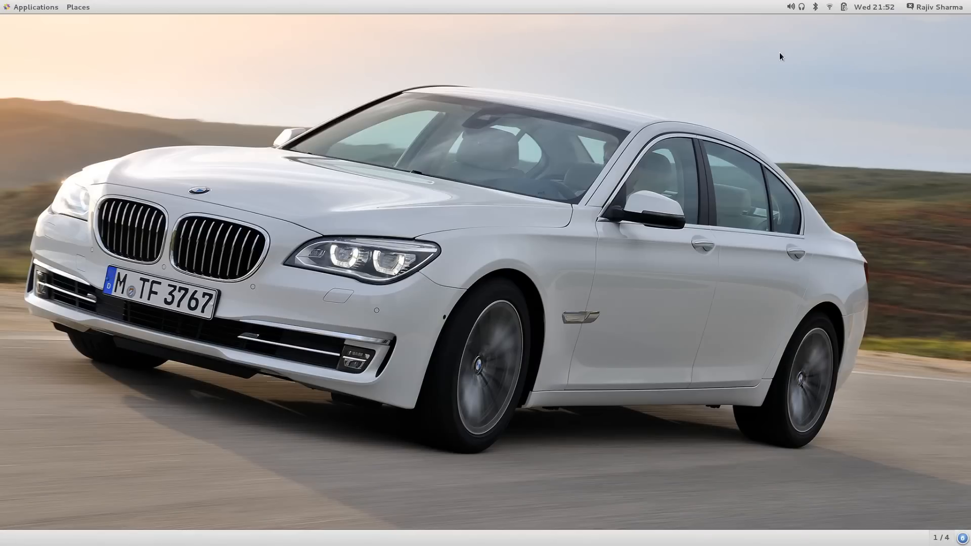
left_click(794, 9)
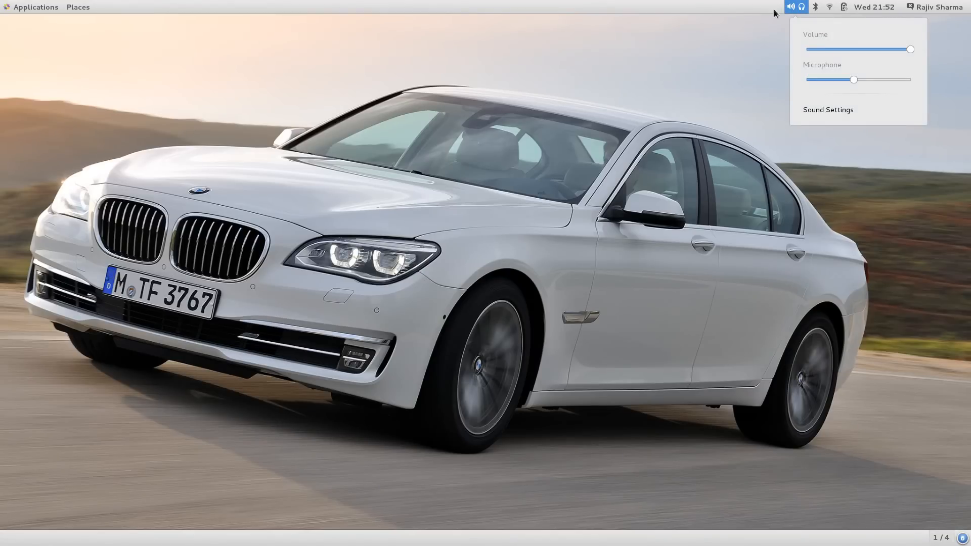
left_click(669, 41)
left_click(816, 9)
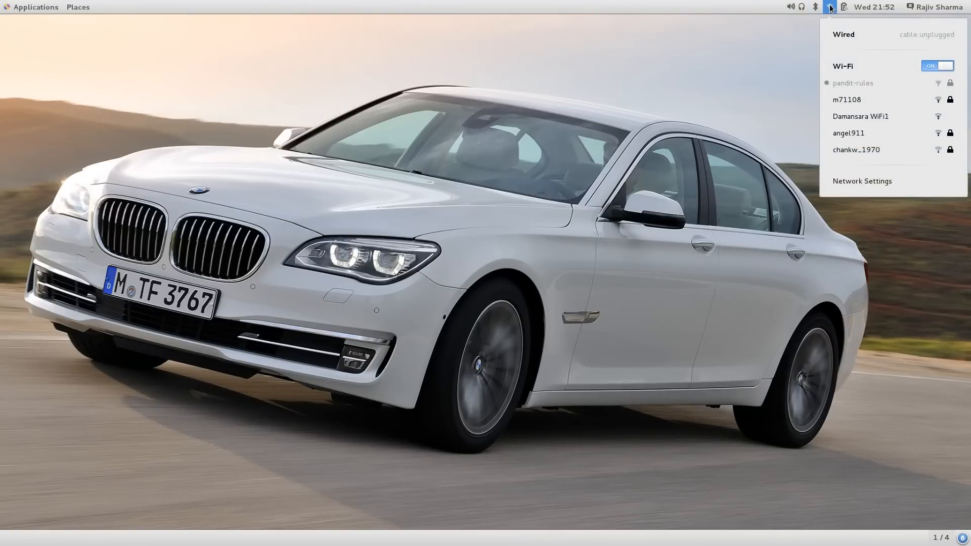
Bring up the full Network settings listing Wi-Fi networks and move the window toward the upper left
left_click(877, 183)
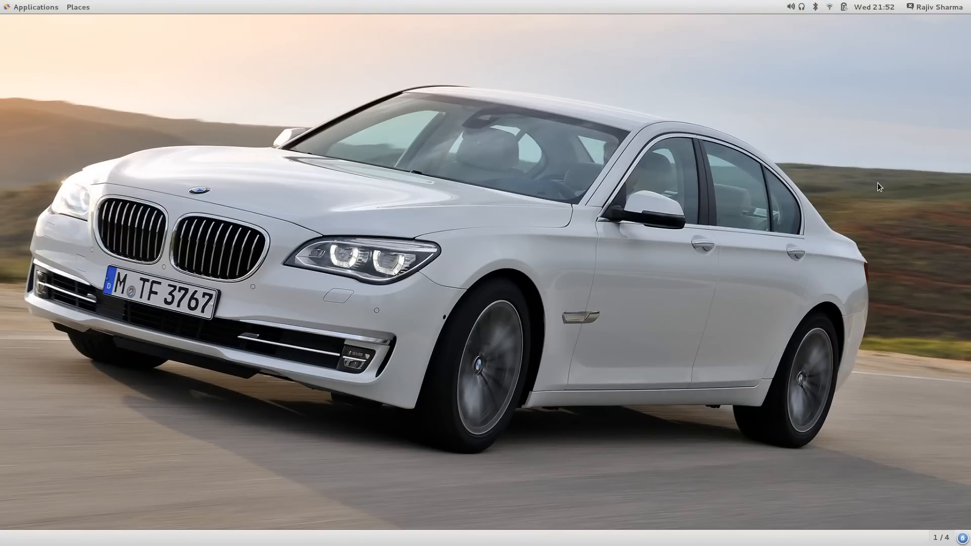
left_click_drag(467, 149, 333, 121)
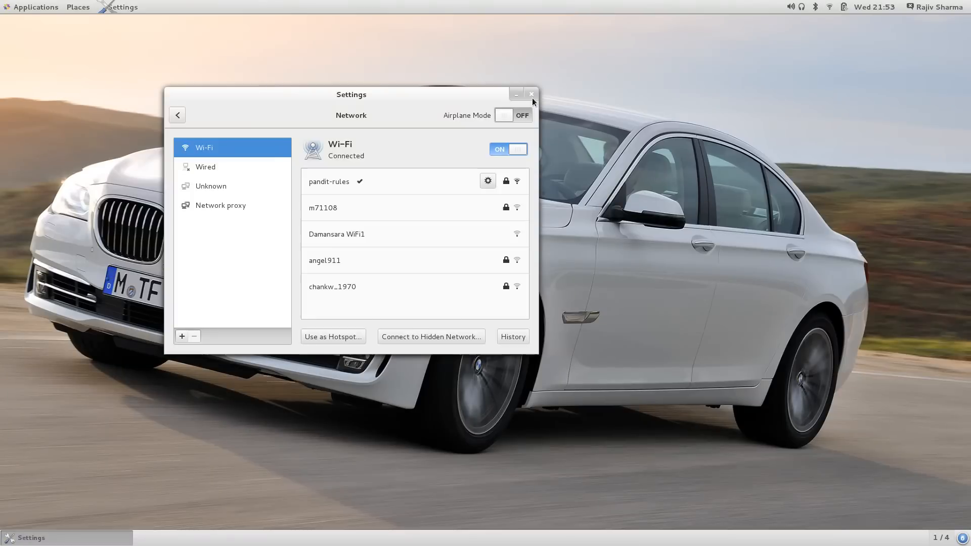
Close Network settings and check the battery level, calendar panel and user account menu
left_click(532, 95)
left_click(851, 13)
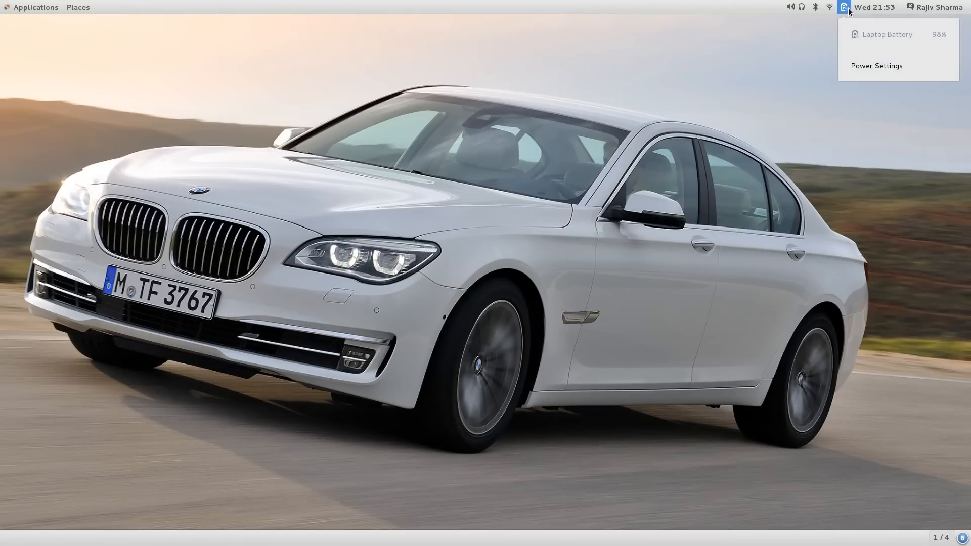
left_click(851, 12)
left_click(863, 11)
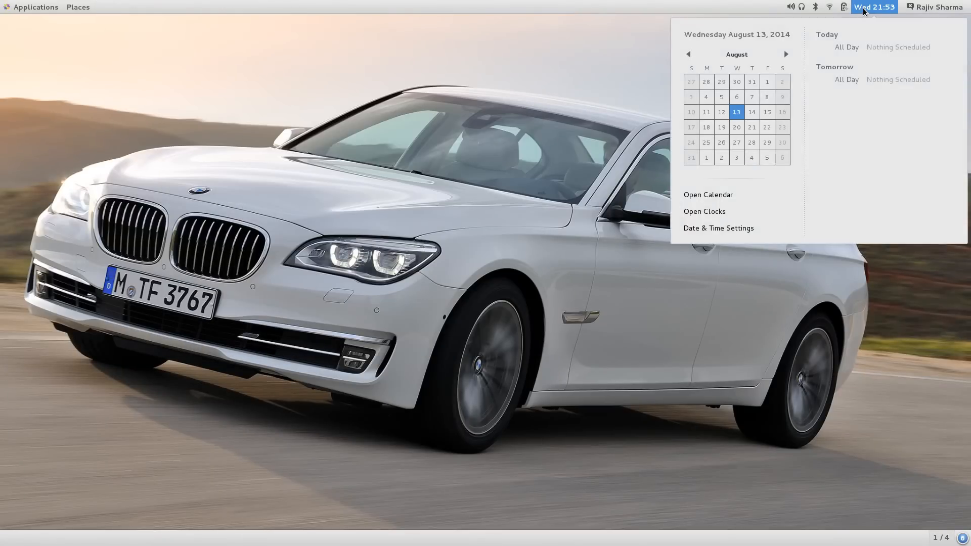
left_click(942, 8)
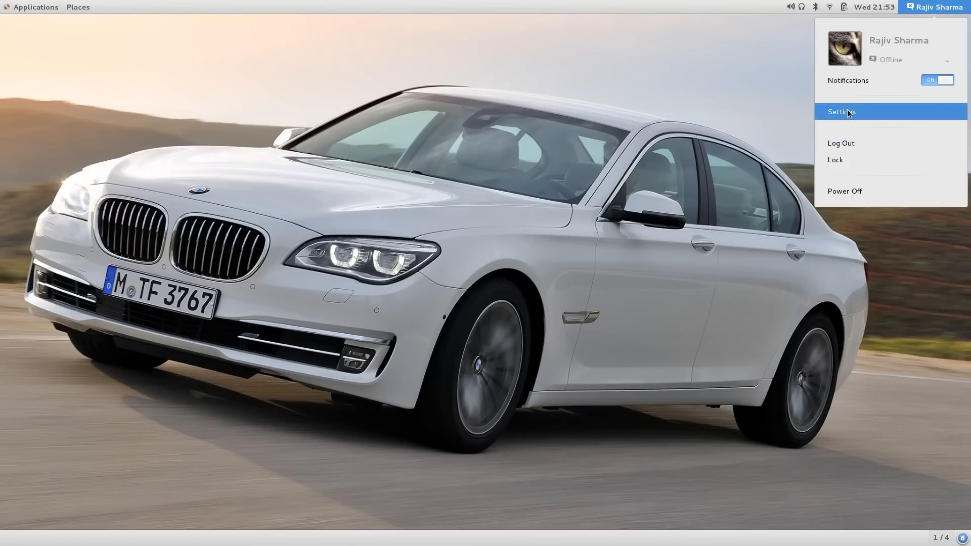
Show the system Settings overview from the user menu and close it again
left_click(842, 111)
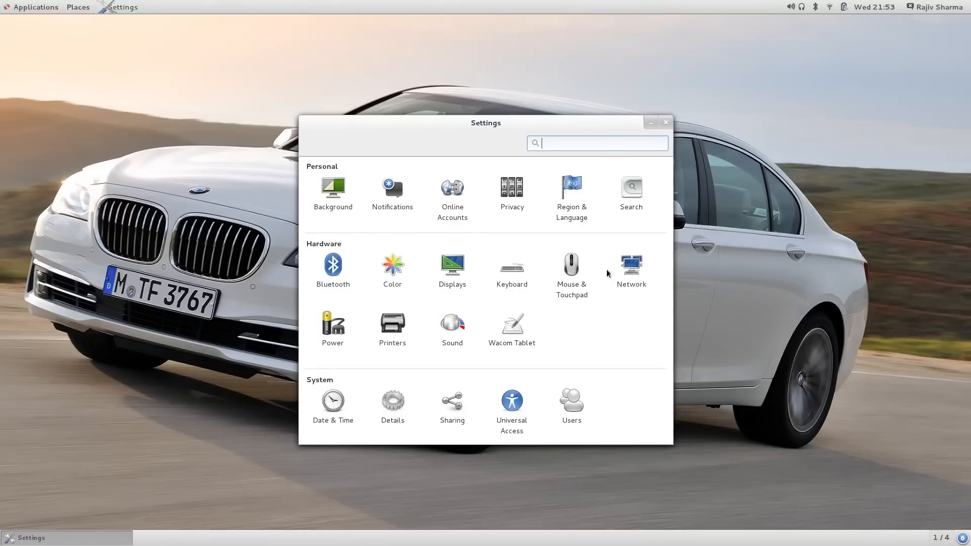
left_click(665, 123)
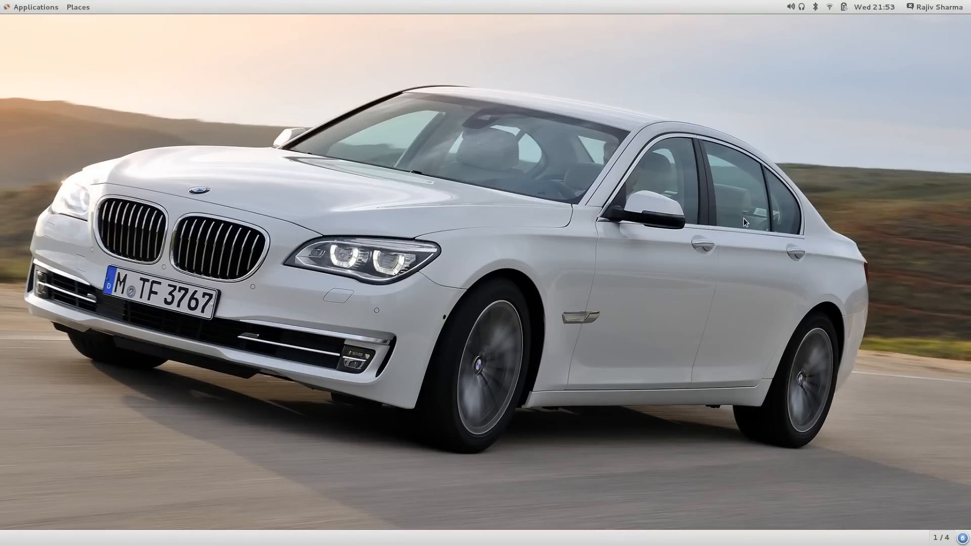
left_click(962, 537)
left_click(940, 541)
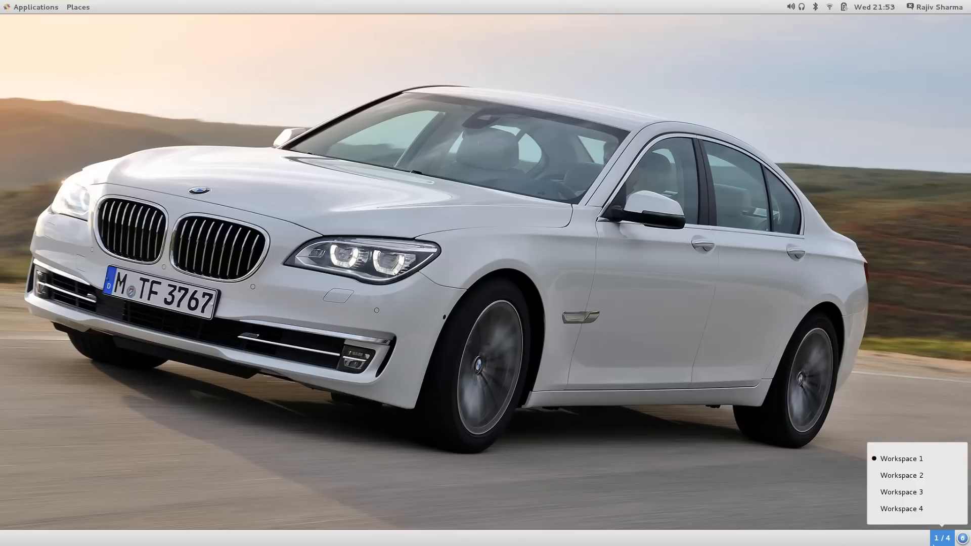
left_click(729, 544)
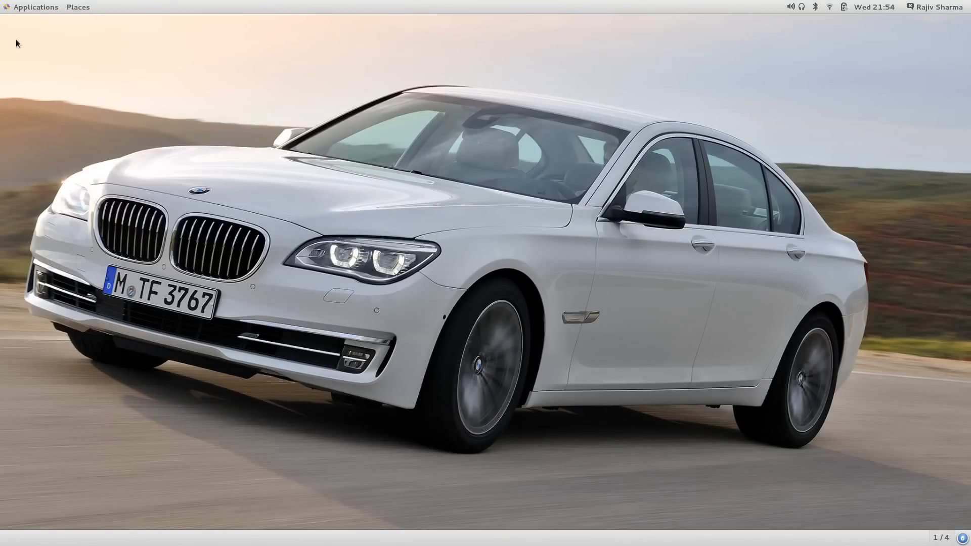
left_click(31, 8)
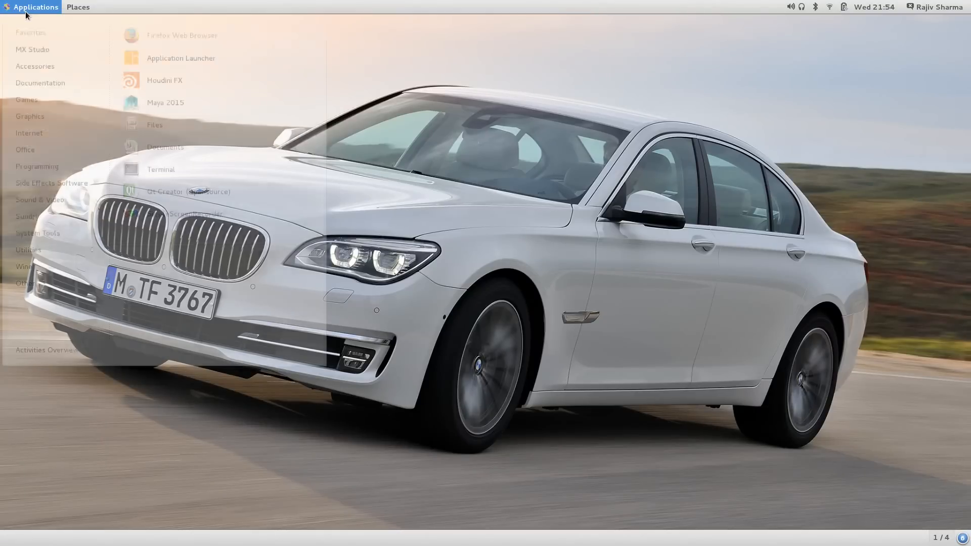
left_click(555, 139)
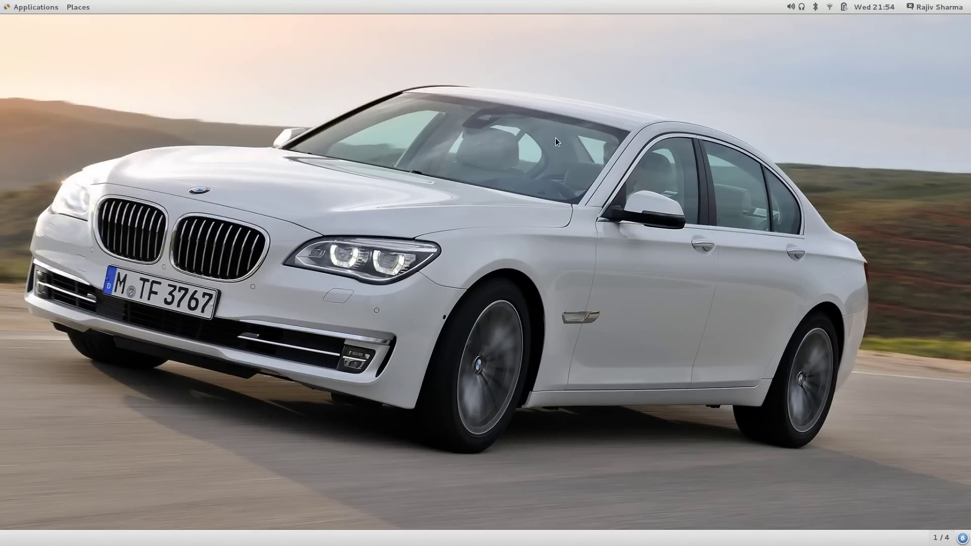
left_click(34, 9)
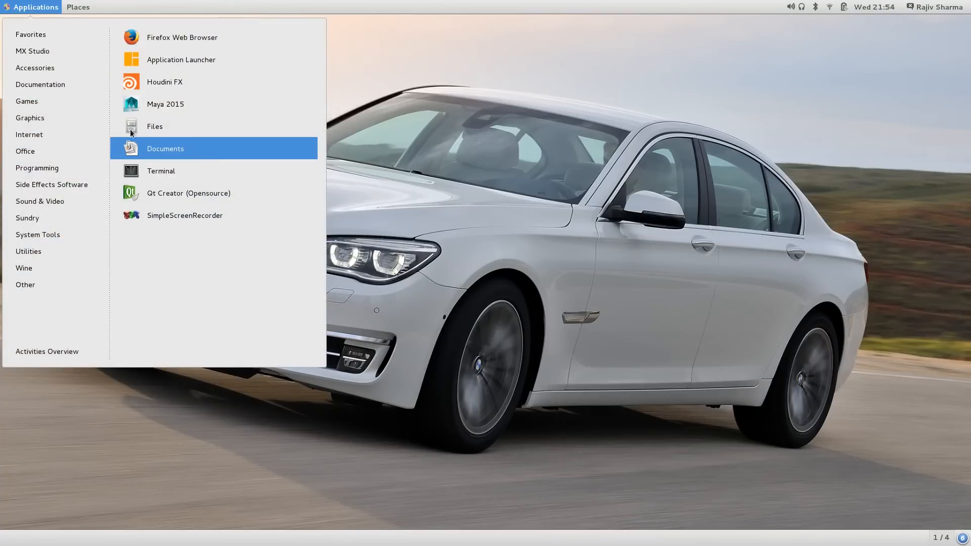
mouse_move(35, 68)
left_click(172, 147)
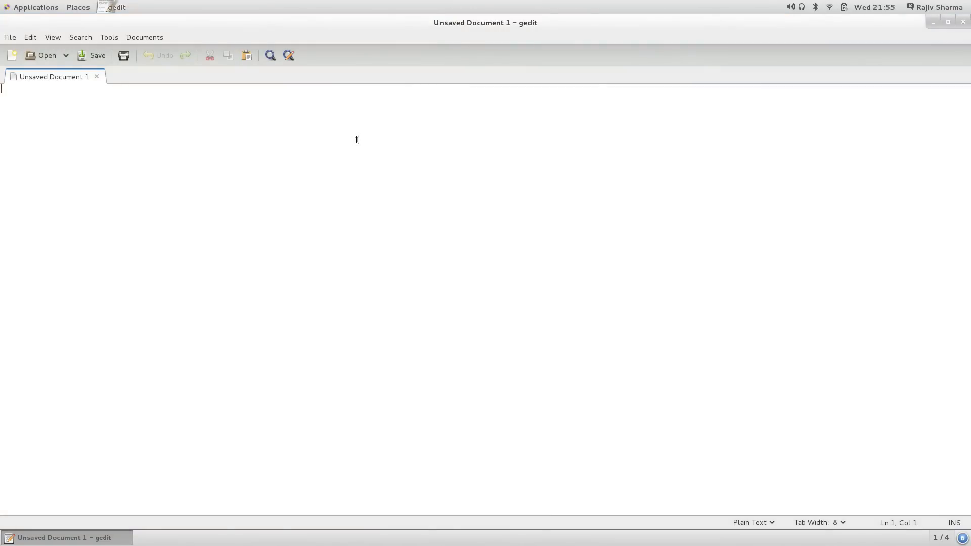
type("www.centos.org")
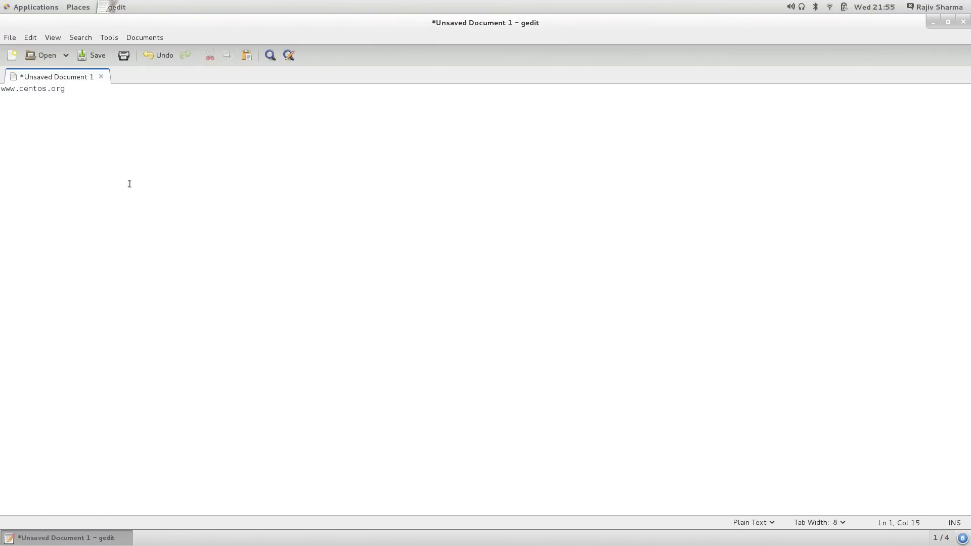
double_click(830, 17)
left_click(862, 21)
left_click(466, 273)
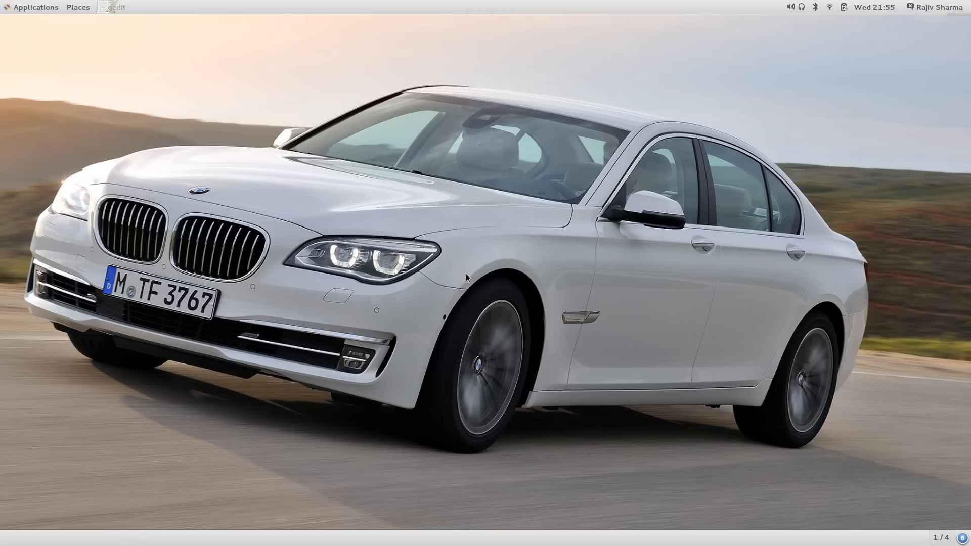